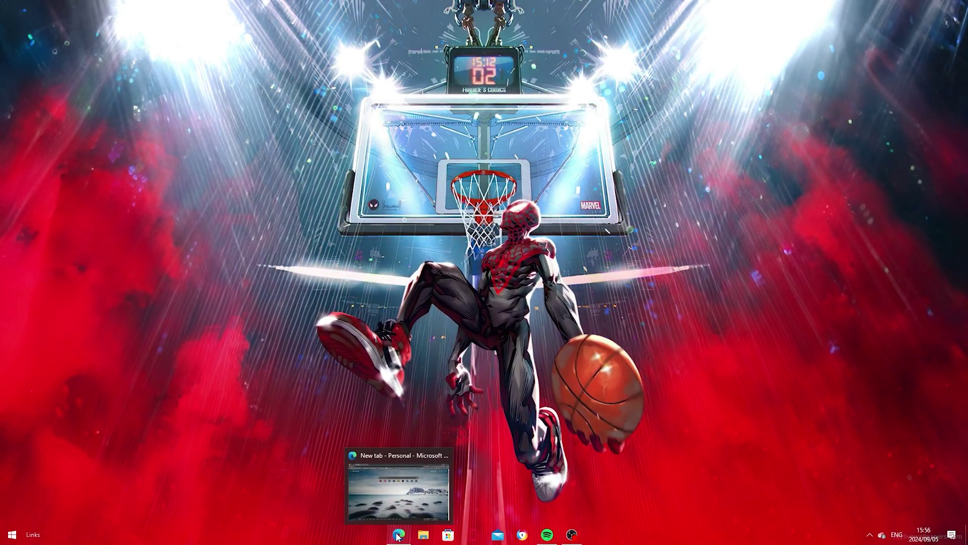
Run a Bing search for 'steam' in Microsoft Edge
left_click(367, 136)
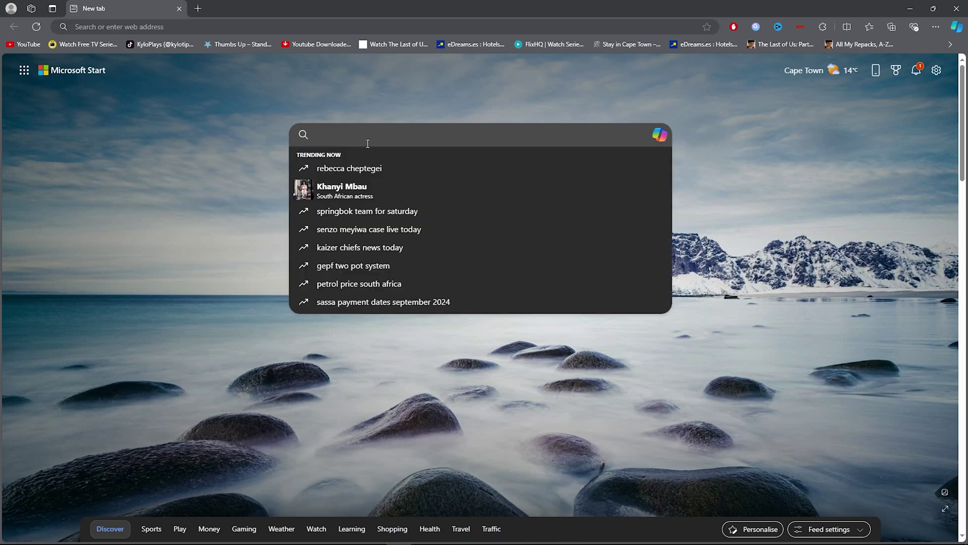
type("steam")
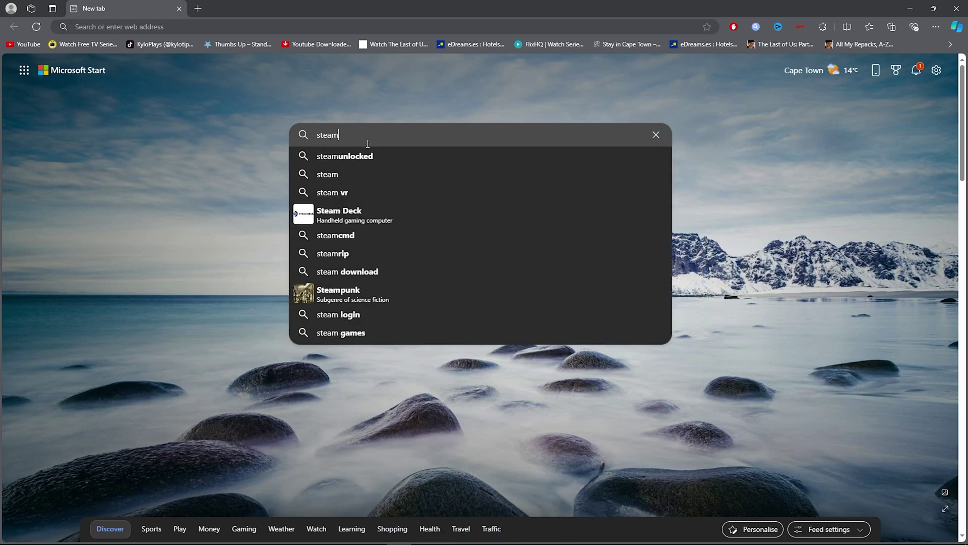
key("Return")
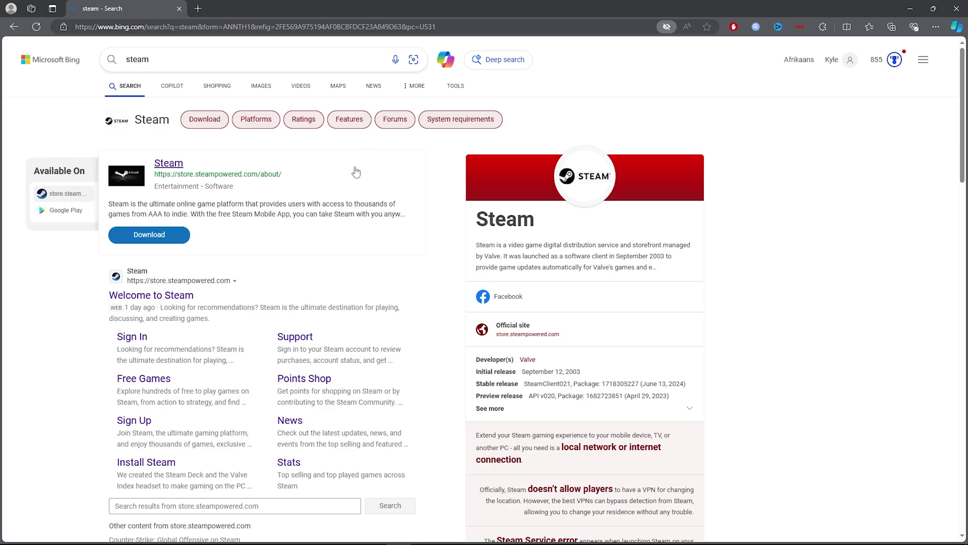
Download the SteamSetup installer from the official Steam site's Install Steam page
left_click(173, 296)
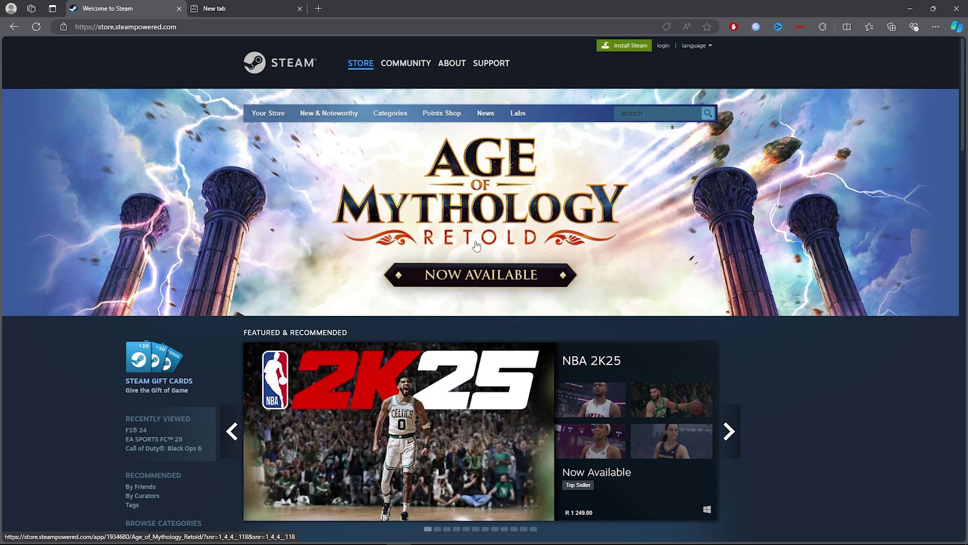
left_click(626, 50)
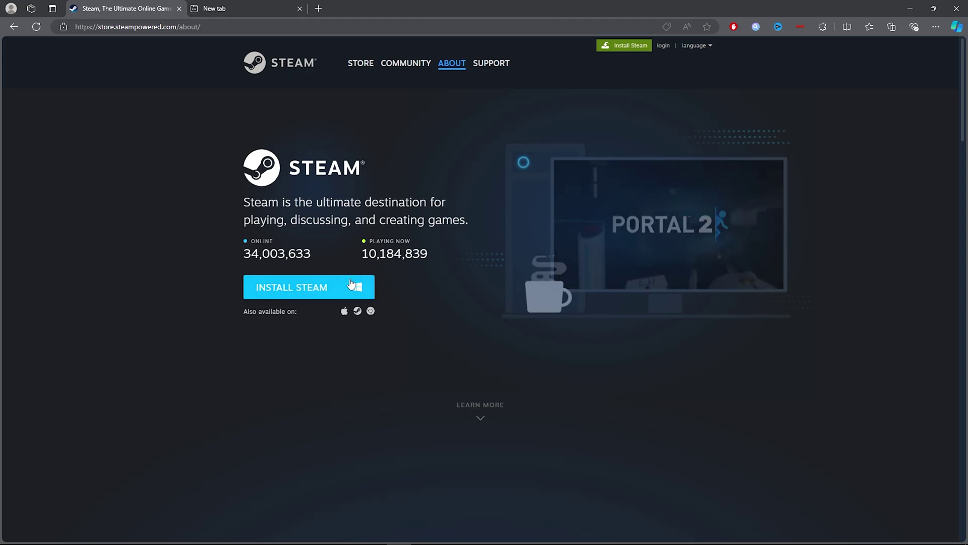
left_click(310, 292)
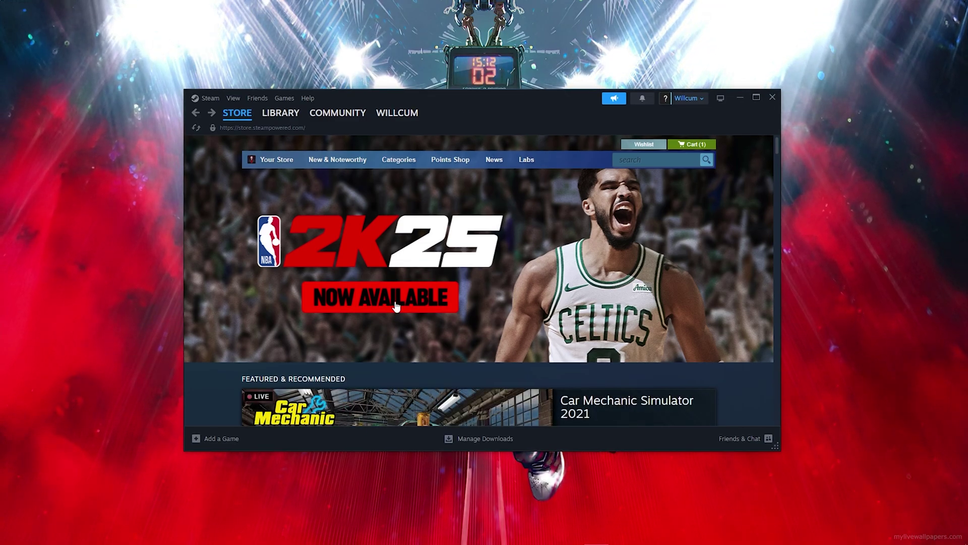
Open the Wallpaper Engine store page, browse its screenshots, and add it to the cart
left_click(636, 160)
type("Wallpaper Engine")
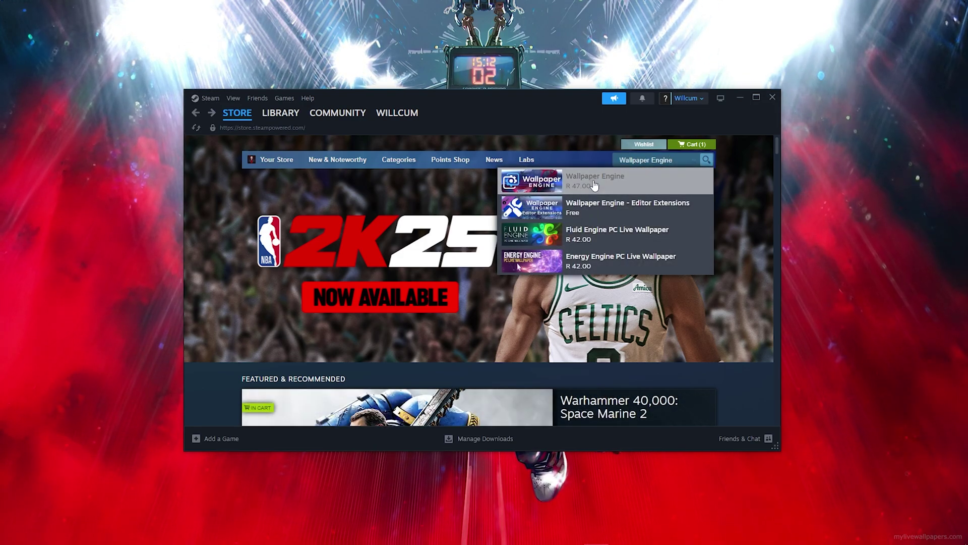
left_click(575, 185)
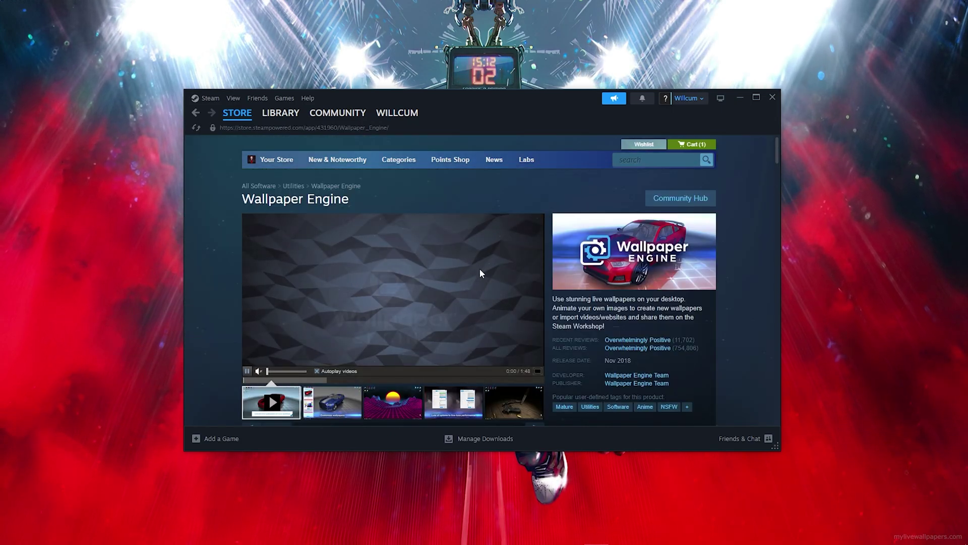
left_click(400, 412)
left_click(453, 405)
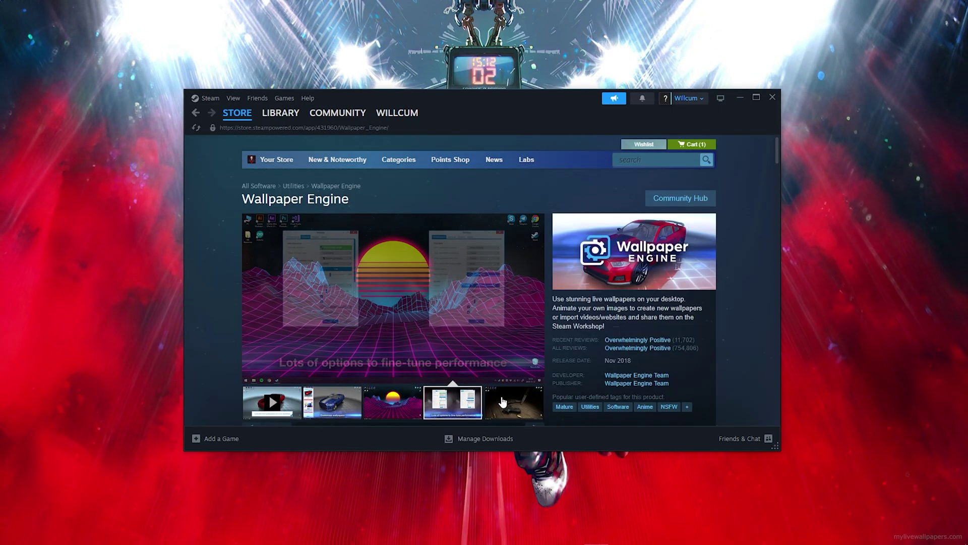
left_click(514, 402)
scroll(472, 344, "down", 3)
scroll(472, 343, "down", 2)
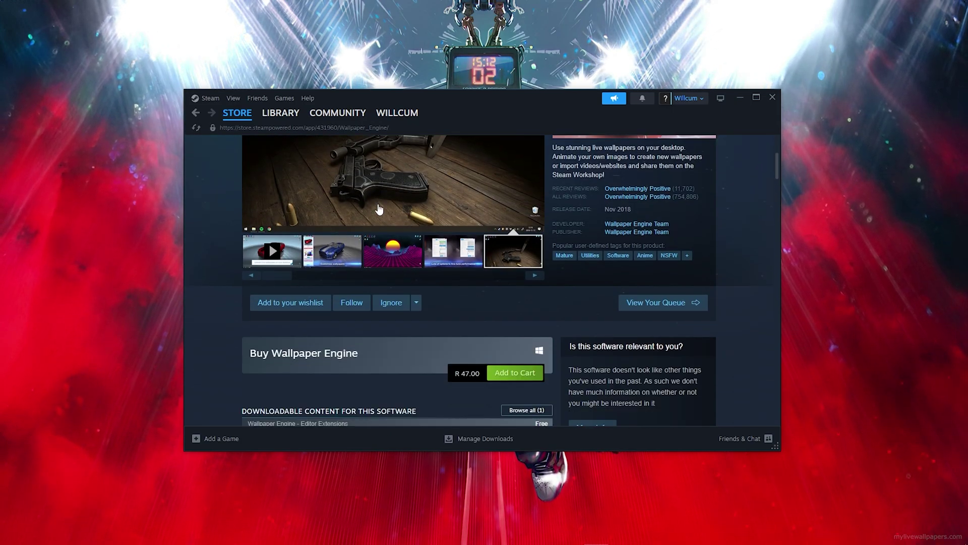
scroll(473, 343, "down", 3)
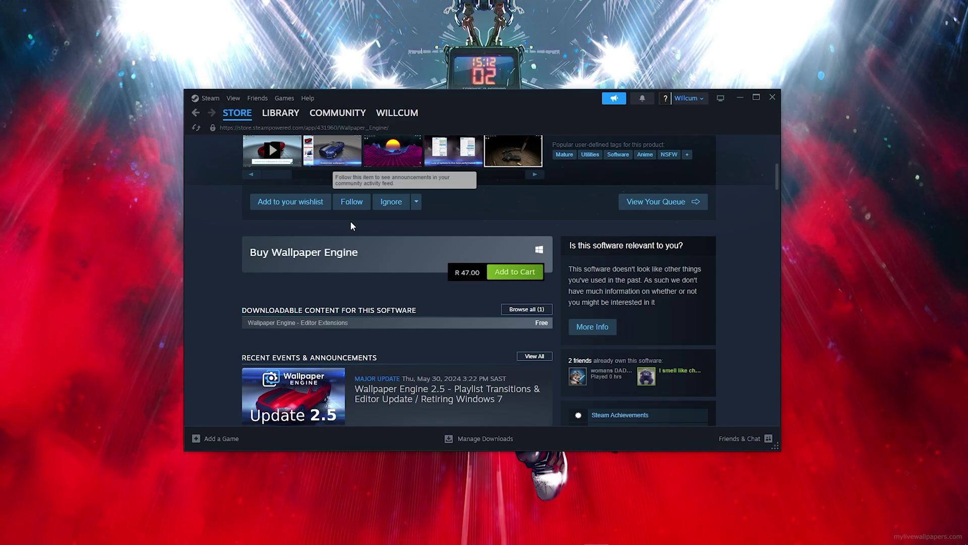
left_click(510, 274)
Continue from the cart to payment for Wallpaper Engine at R 47.00
left_click(543, 339)
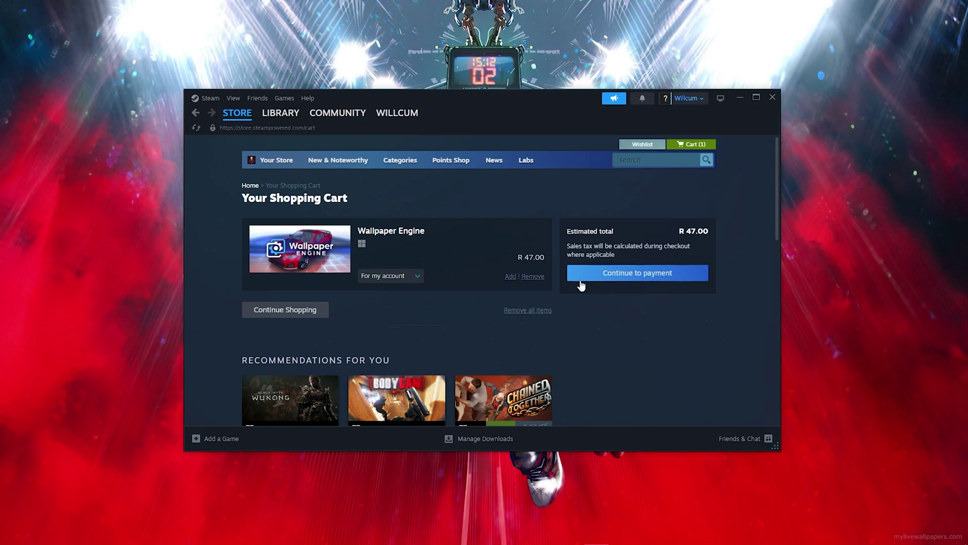
left_click(639, 281)
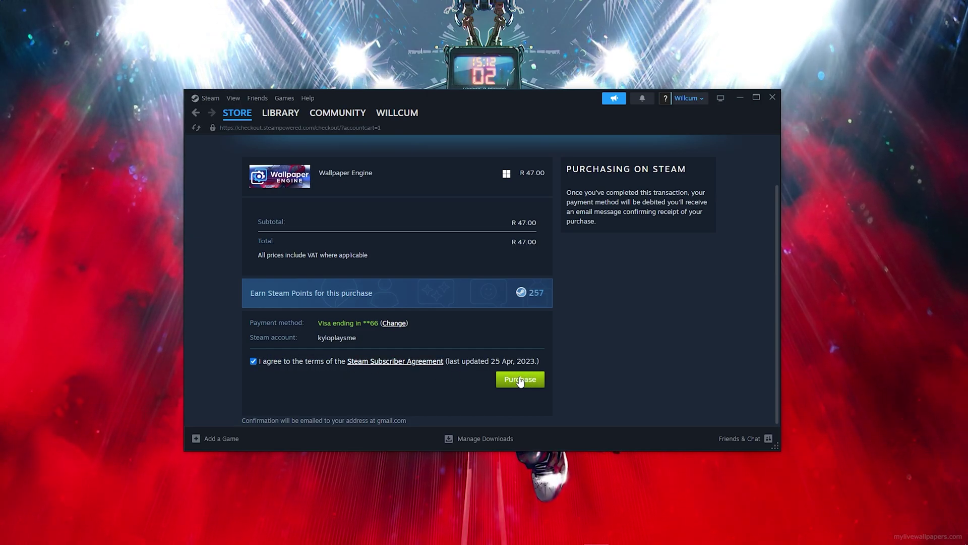
Visit the Library and Downloads, return to the Store front page, and reposition the window slightly
left_click(281, 113)
scroll(274, 265, "down", 3)
scroll(274, 303, "down", 3)
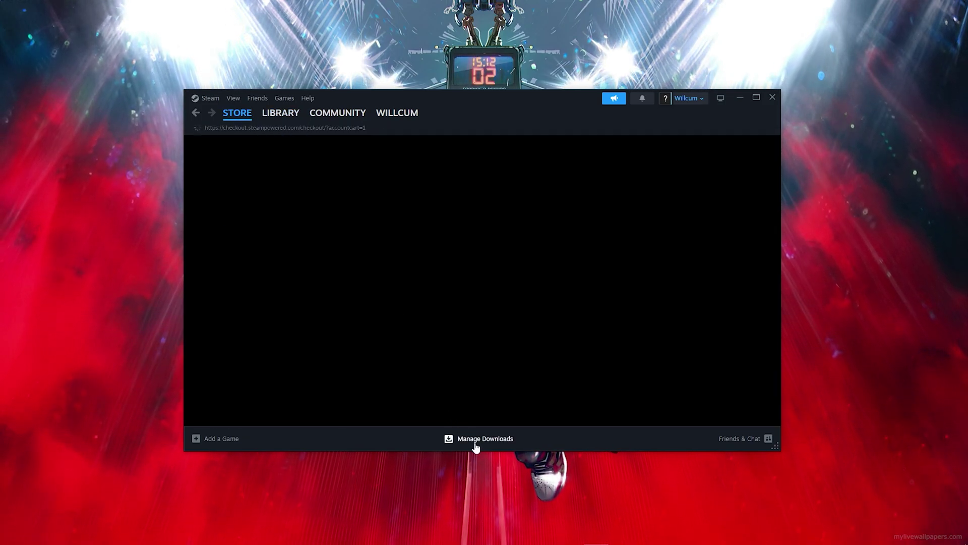
left_click(475, 438)
left_click(237, 113)
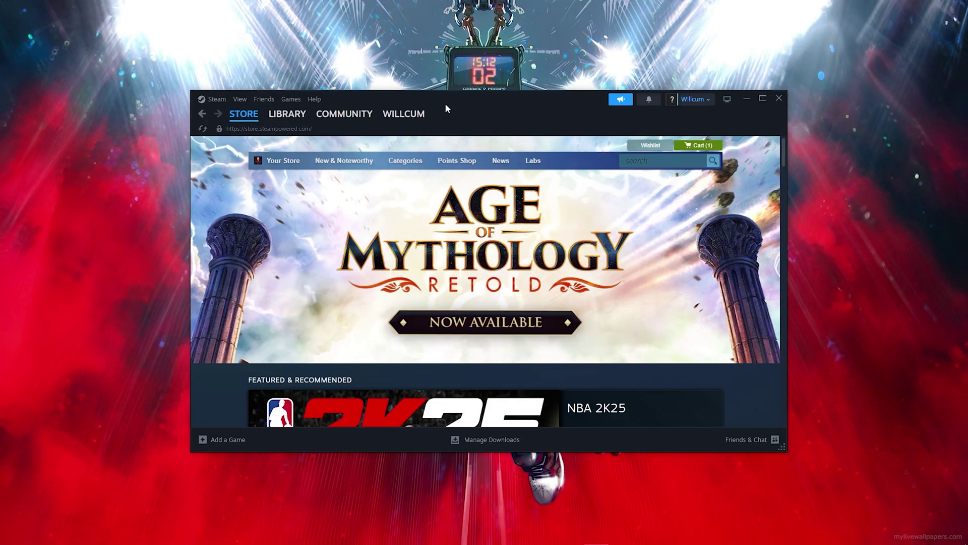
left_click_drag(447, 105, 454, 99)
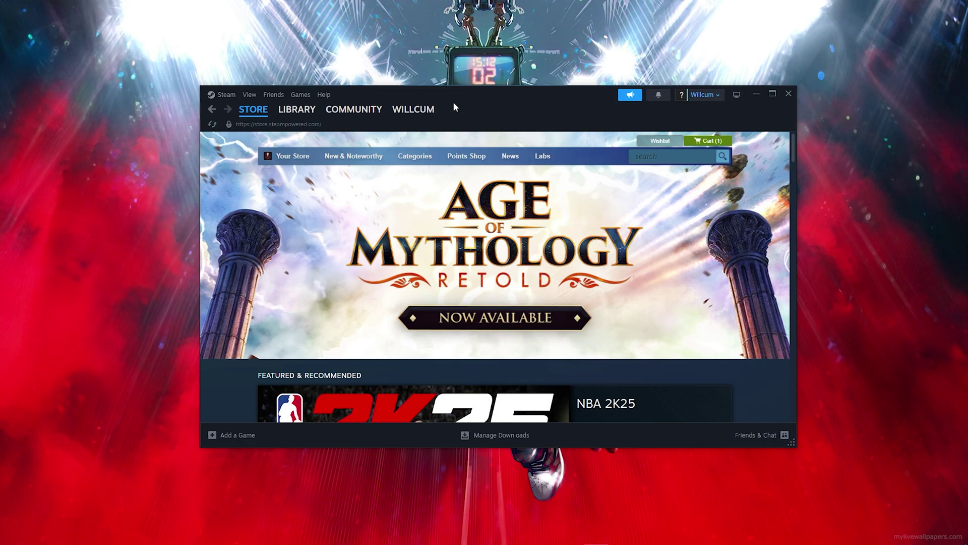